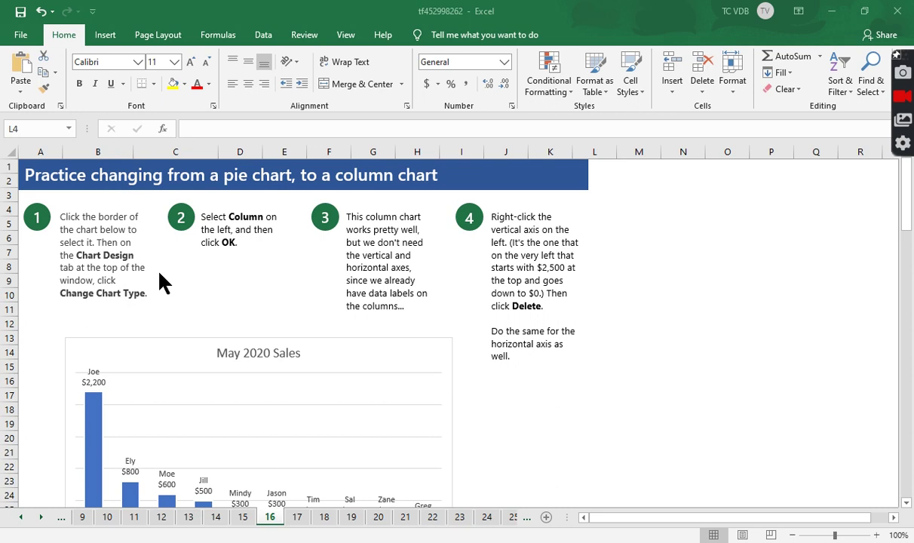
Step: Select the May 2020 Sales column chart on sheet 16 and look at its chart design options
{"action": "left_click", "coordinate": [446, 348]}
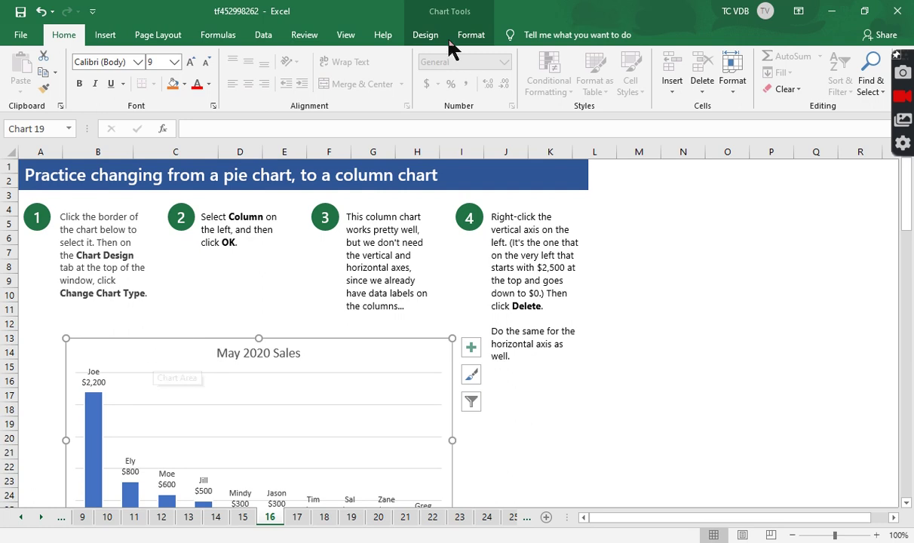
{"action": "left_click", "coordinate": [426, 34]}
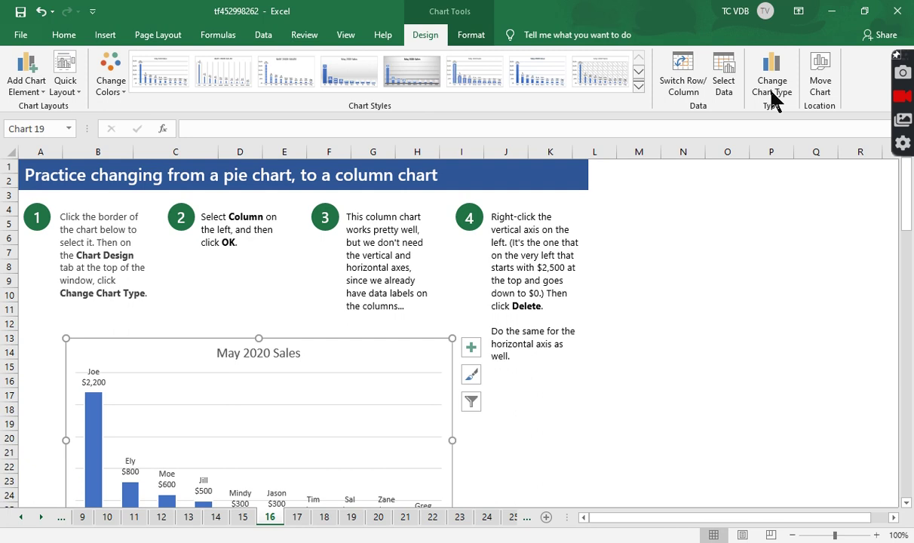
{"action": "left_click", "coordinate": [305, 314]}
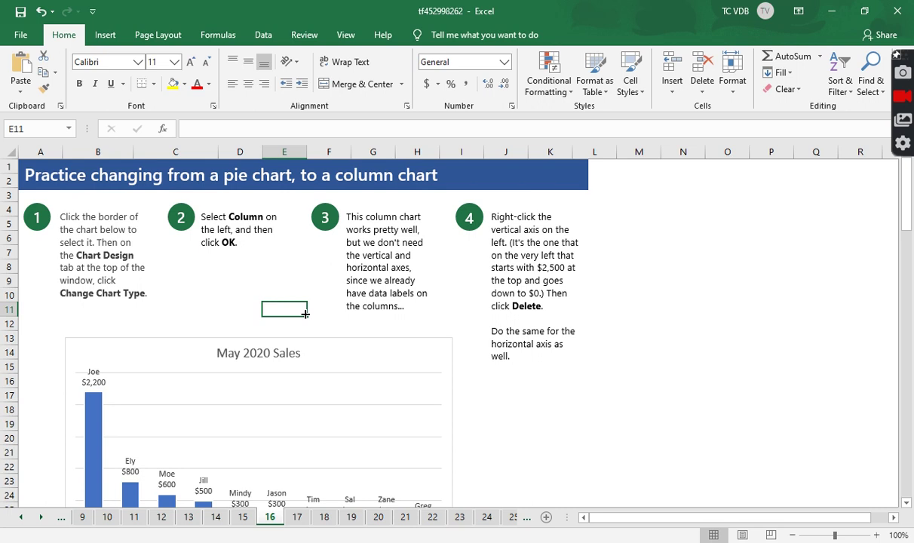
Step: Open sheet 17 and compare the June 2020 Sales pie chart with the bar chart of the same data
{"action": "left_click", "coordinate": [298, 520]}
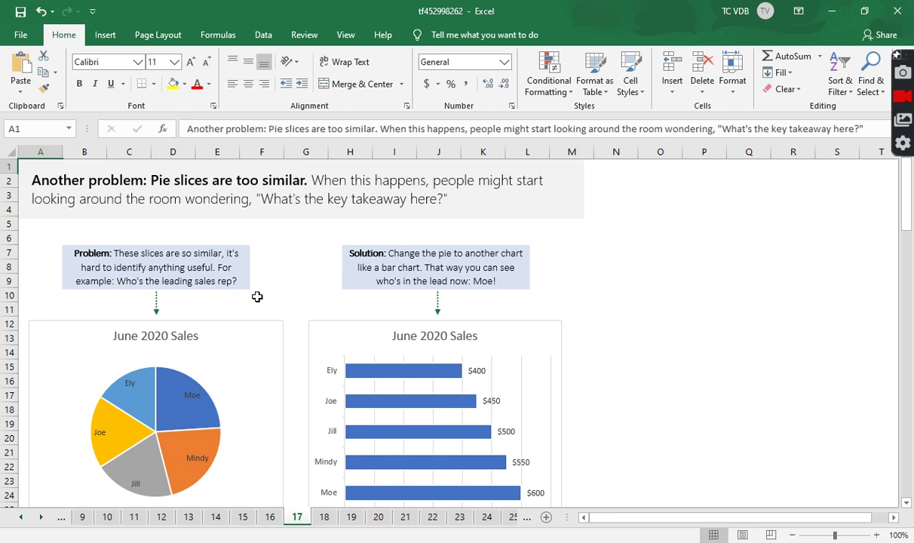
{"action": "scroll", "coordinate": [258, 298], "scroll_direction": "down", "scroll_amount": 1}
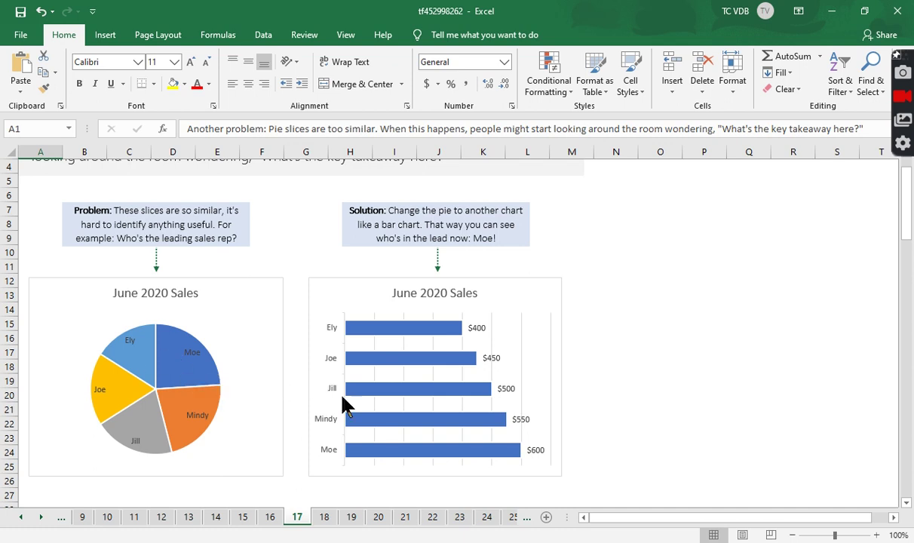
{"action": "scroll", "coordinate": [330, 341], "scroll_direction": "up", "scroll_amount": 1}
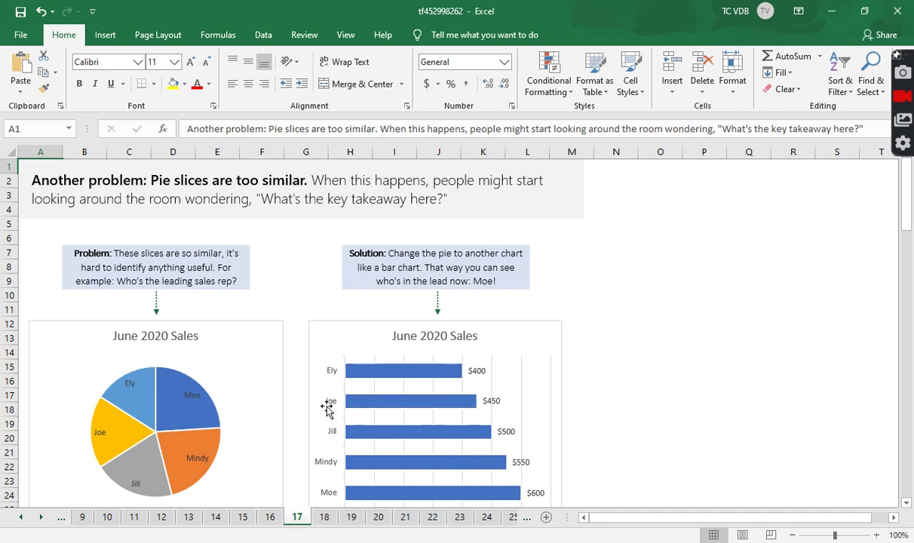
{"action": "scroll", "coordinate": [385, 400], "scroll_direction": "down", "scroll_amount": 1}
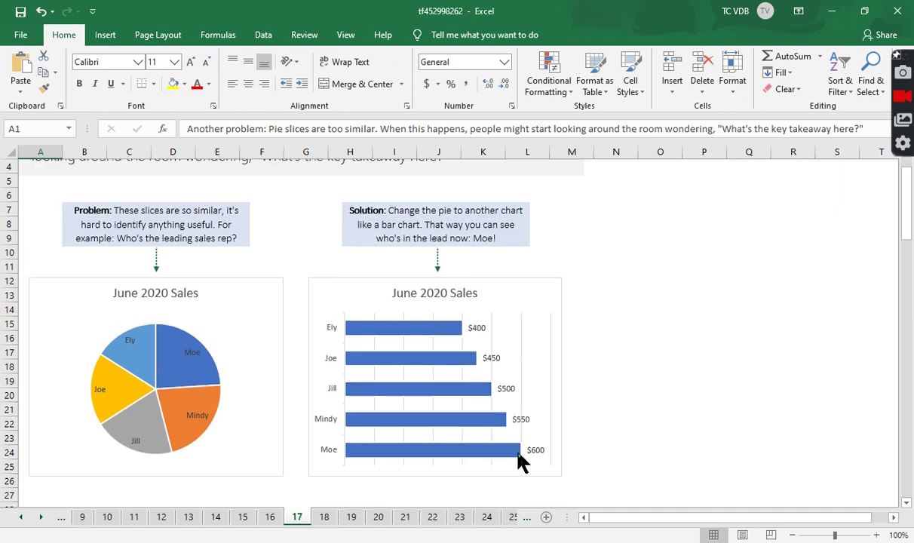
Step: Change the June 2020 Sales pie chart on sheet 18 to a Bar chart
{"action": "left_click", "coordinate": [323, 521]}
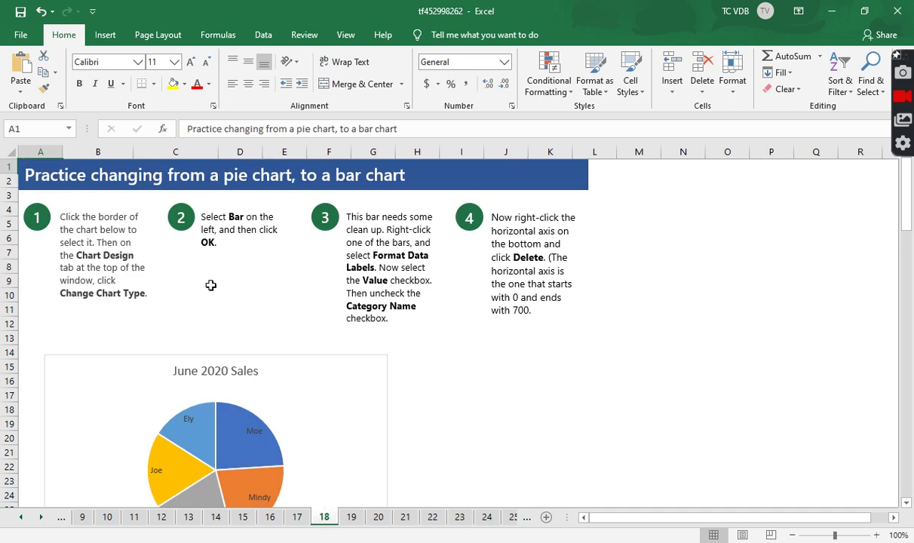
{"action": "left_click", "coordinate": [344, 375]}
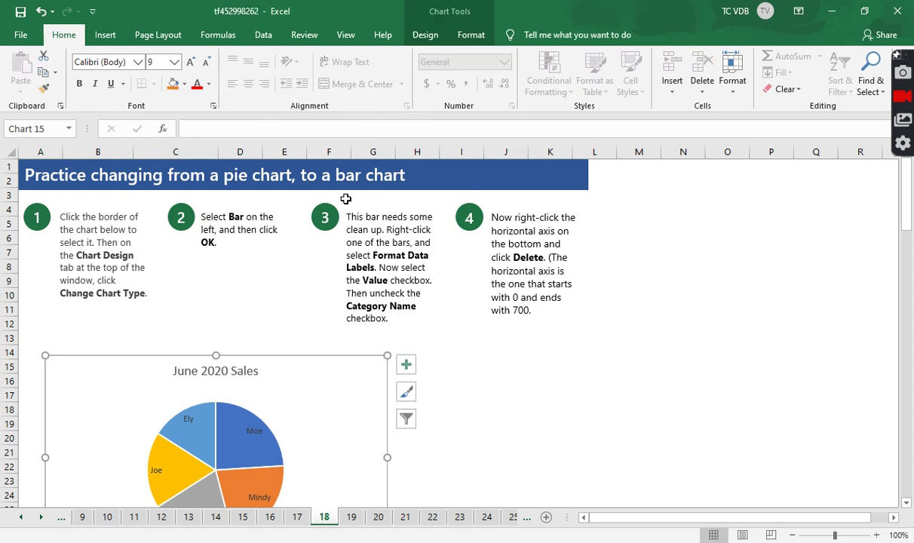
{"action": "left_click", "coordinate": [427, 37]}
{"action": "left_click", "coordinate": [767, 97]}
{"action": "left_click", "coordinate": [291, 216]}
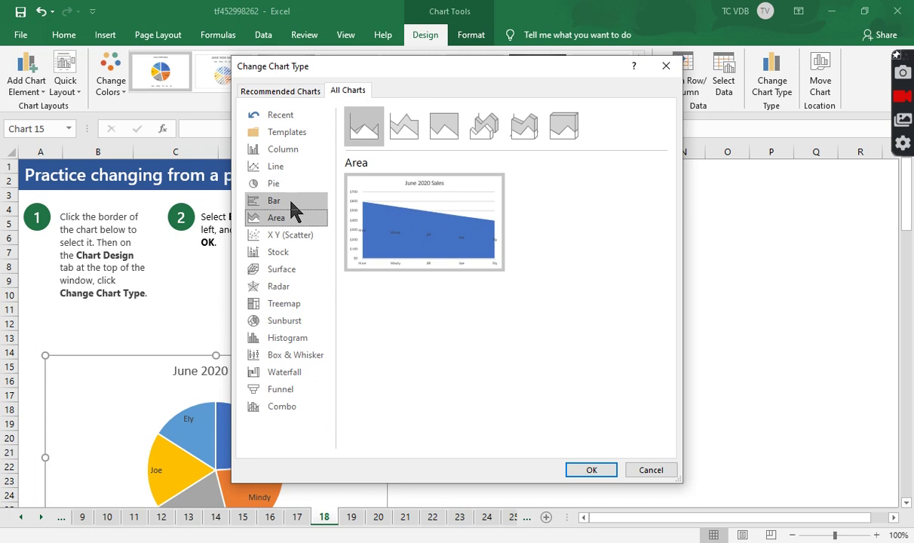
{"action": "left_click", "coordinate": [290, 202]}
{"action": "left_click", "coordinate": [592, 470]}
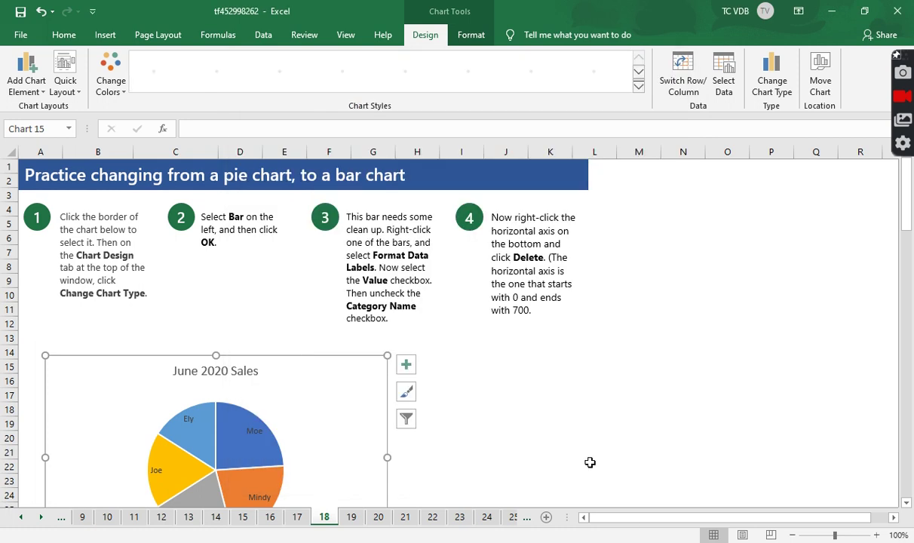
Step: Delete the vertical and horizontal axes of the June 2020 Sales bar chart
{"action": "scroll", "coordinate": [488, 414], "scroll_direction": "down", "scroll_amount": 2}
{"action": "left_click", "coordinate": [73, 323]}
{"action": "key", "text": "Delete"}
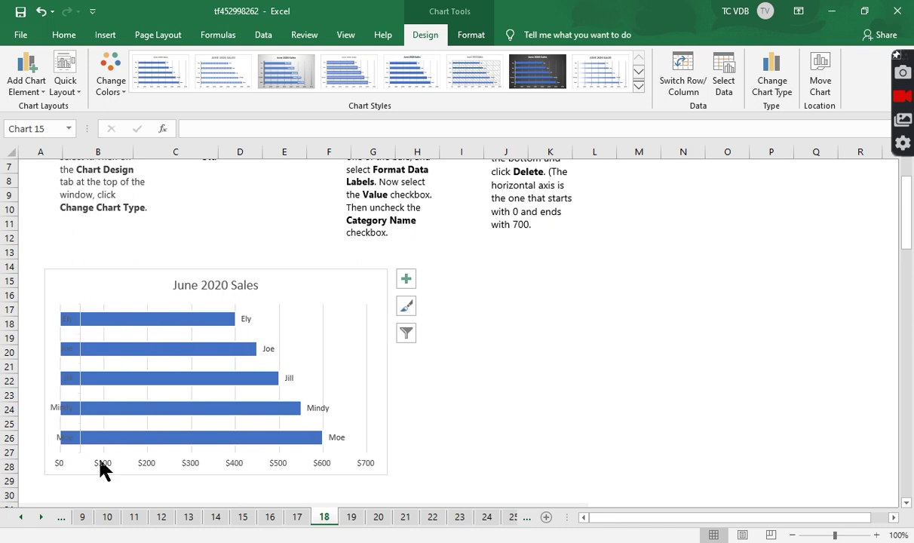
{"action": "left_click", "coordinate": [148, 465]}
{"action": "key", "text": "Delete"}
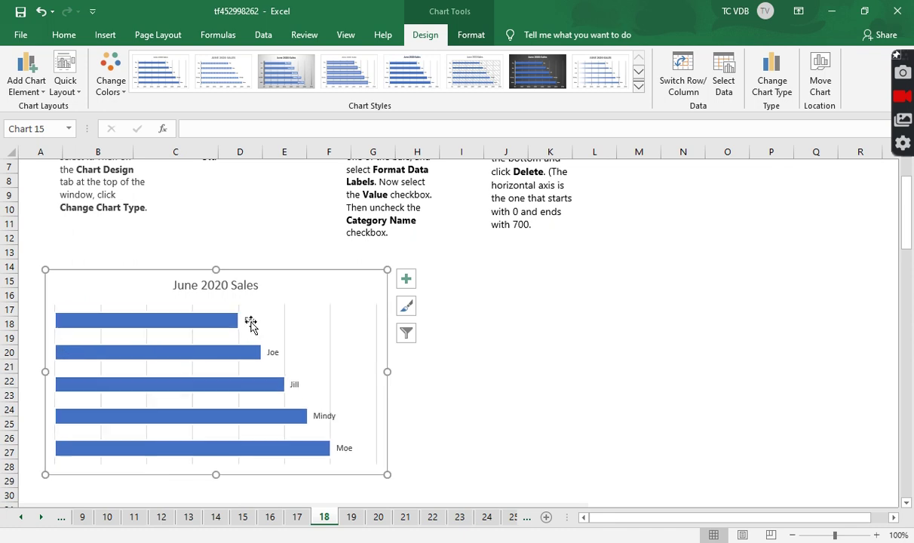
{"action": "key", "text": "ctrl+z"}
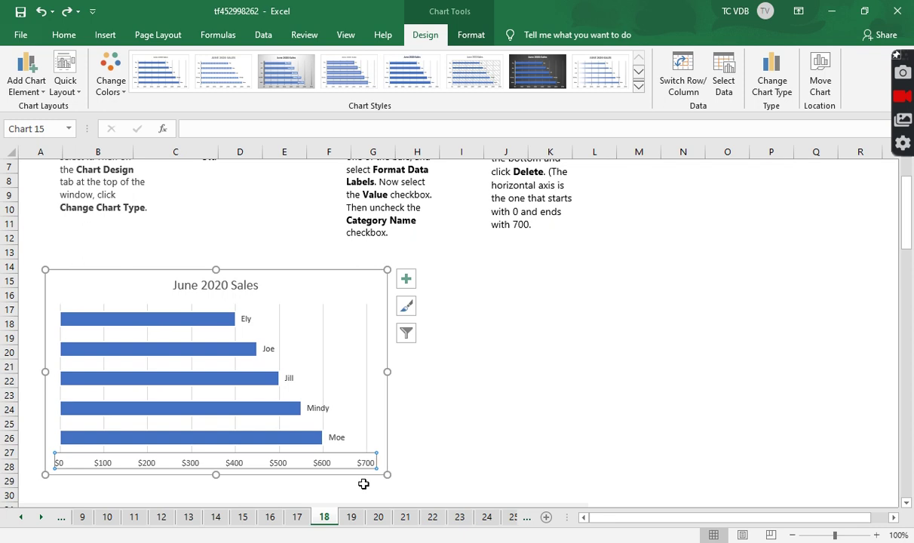
Step: Format the data labels of the June 2020 Sales bars to include the Value along with the Category Name
{"action": "scroll", "coordinate": [333, 445], "scroll_direction": "up", "scroll_amount": 2}
{"action": "scroll", "coordinate": [332, 446], "scroll_direction": "down", "scroll_amount": 1}
{"action": "scroll", "coordinate": [332, 447], "scroll_direction": "down", "scroll_amount": 2}
{"action": "right_click", "coordinate": [217, 318]}
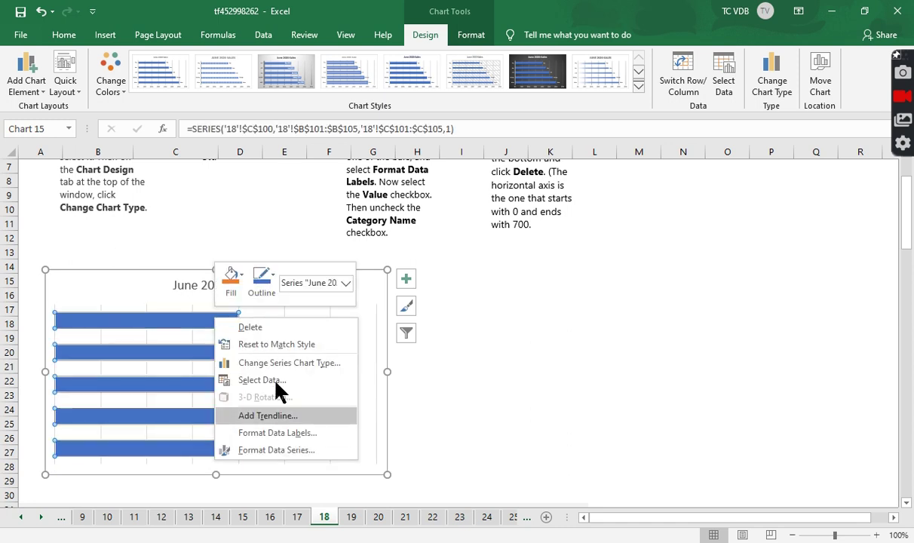
{"action": "left_click", "coordinate": [289, 451]}
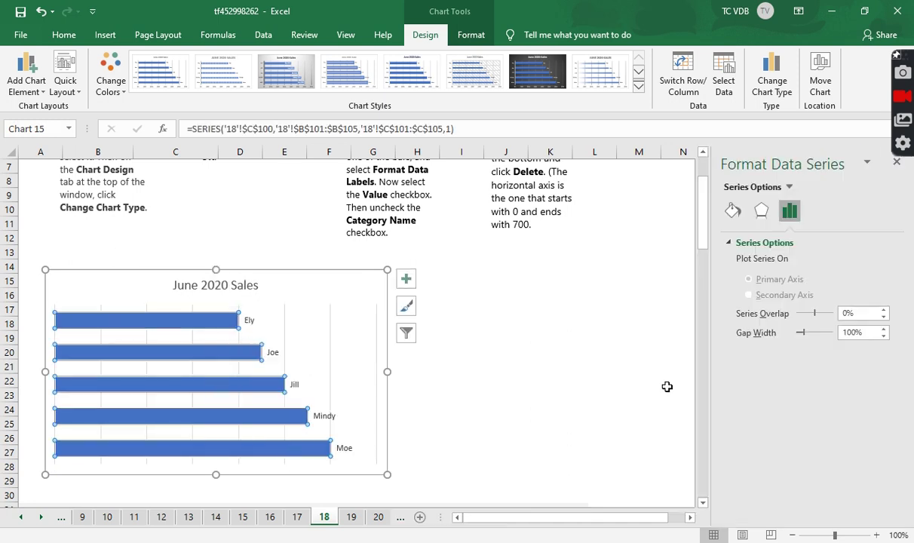
{"action": "right_click", "coordinate": [254, 456]}
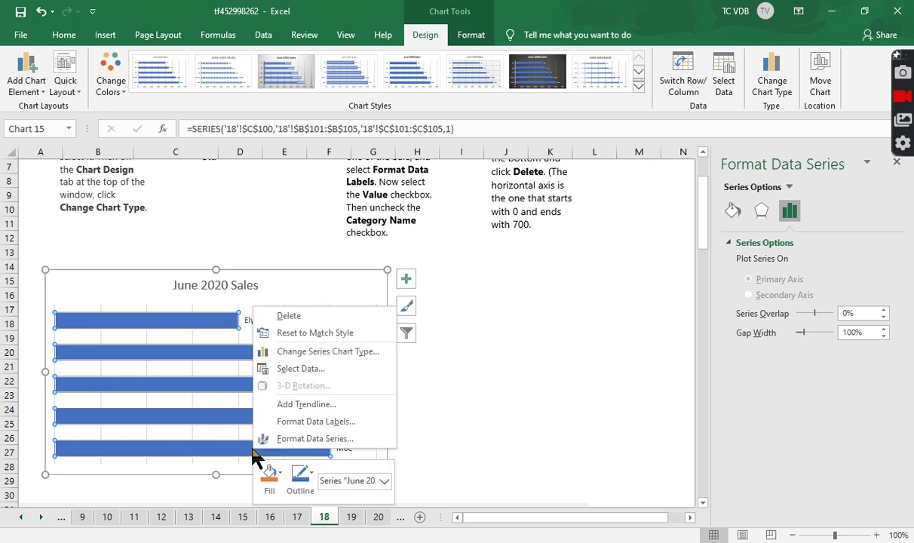
{"action": "left_click", "coordinate": [316, 422]}
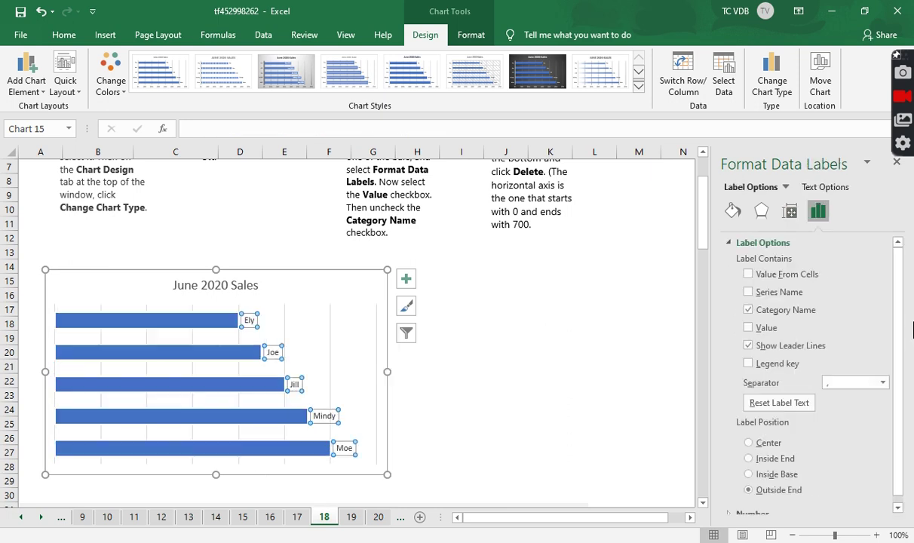
{"action": "left_click", "coordinate": [771, 330]}
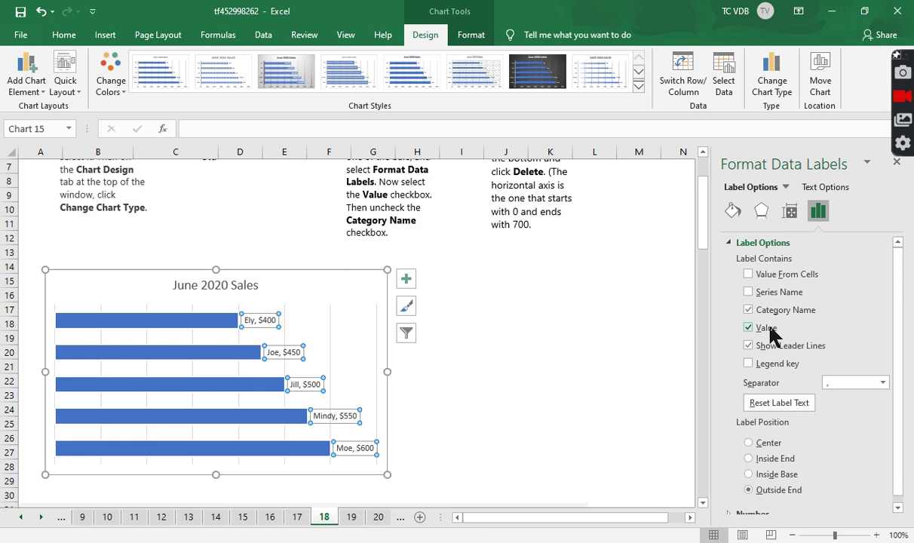
Step: Set the data label separator to (New Line) and deselect the chart
{"action": "left_click", "coordinate": [882, 383]}
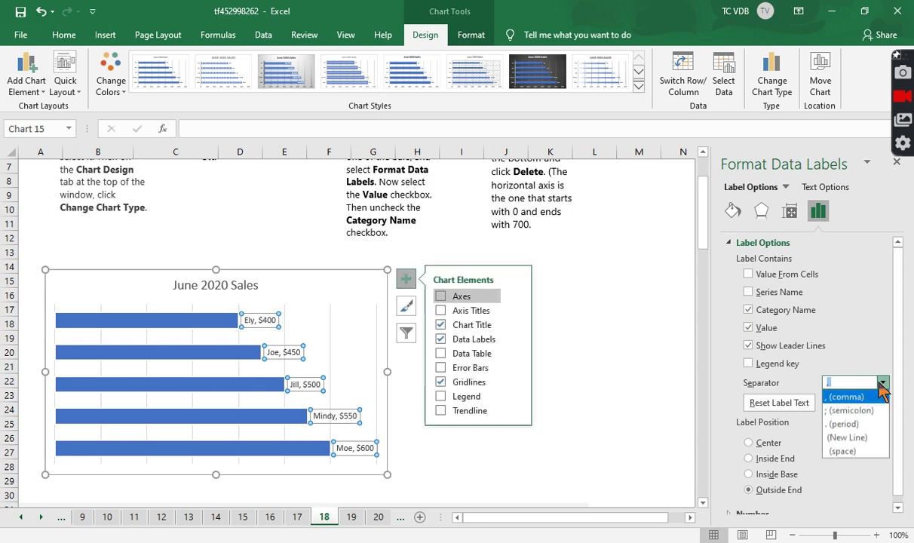
{"action": "left_click", "coordinate": [867, 438]}
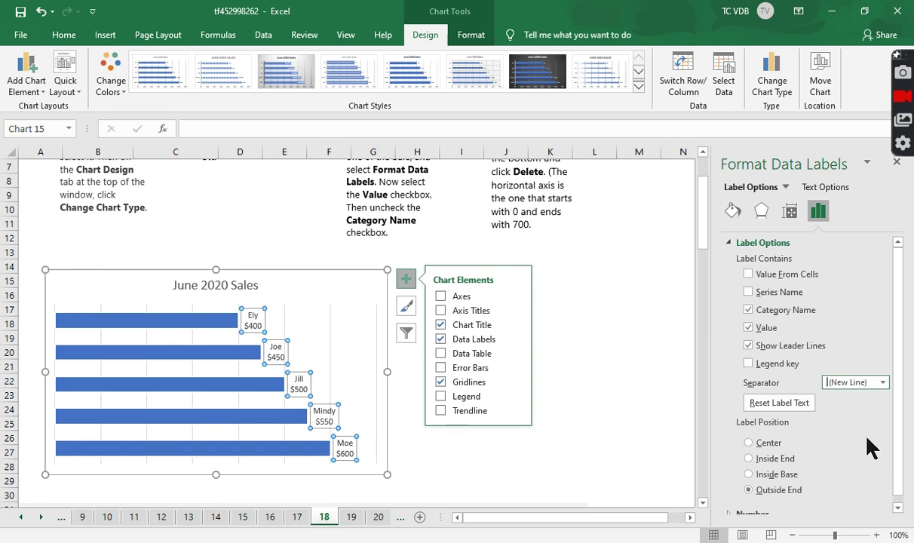
{"action": "left_click", "coordinate": [590, 368]}
Step: Glance at sheet 19, then return to sheet 18 and review the instructions and the reformatted bar chart
{"action": "scroll", "coordinate": [581, 363], "scroll_direction": "up", "scroll_amount": 1}
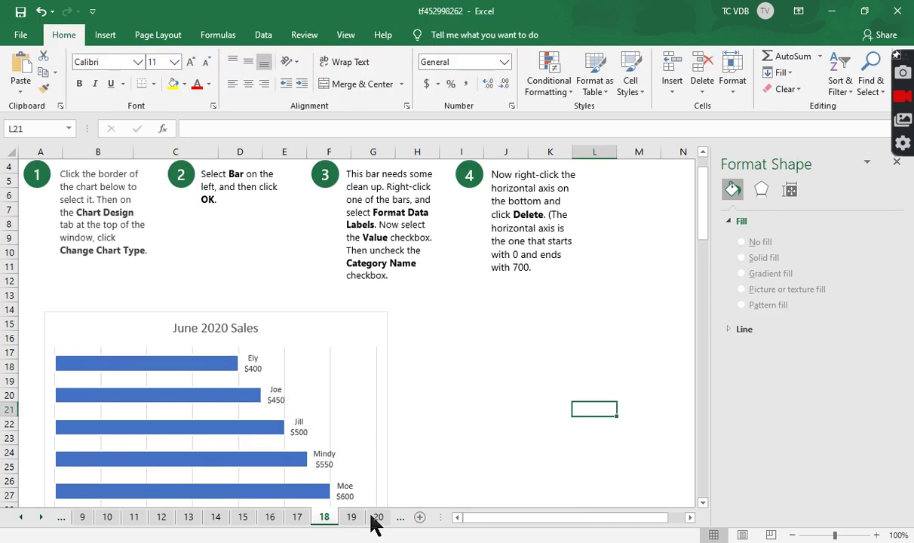
{"action": "left_click", "coordinate": [352, 518]}
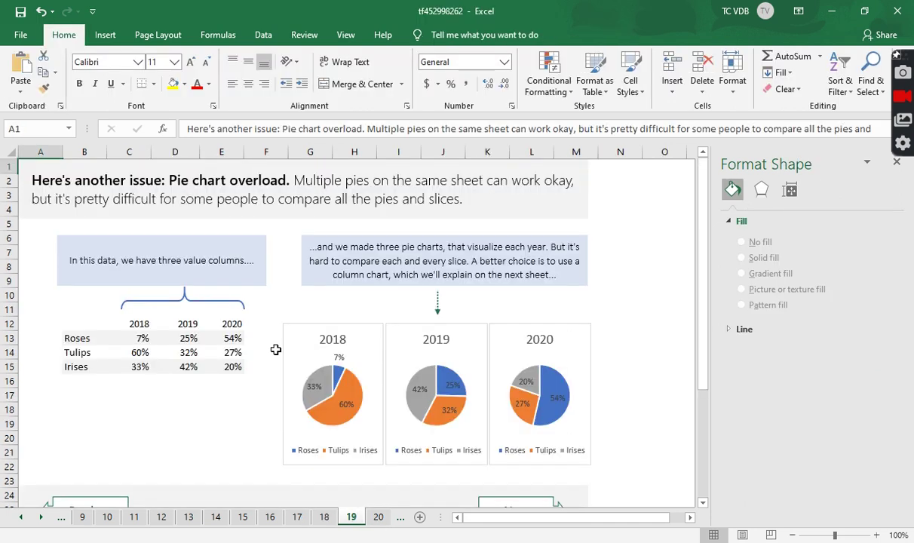
{"action": "left_click", "coordinate": [322, 519]}
{"action": "scroll", "coordinate": [436, 341], "scroll_direction": "up", "scroll_amount": 1}
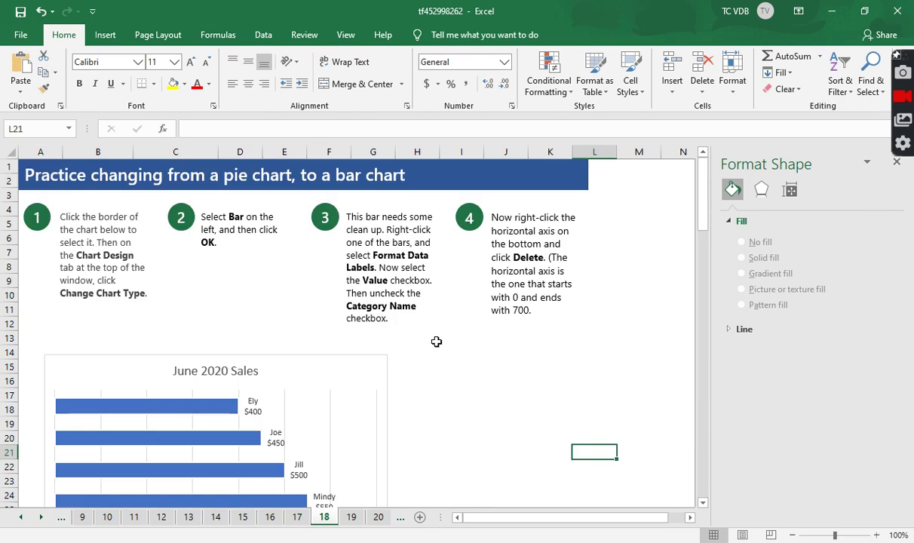
{"action": "scroll", "coordinate": [436, 342], "scroll_direction": "down", "scroll_amount": 1}
{"action": "scroll", "coordinate": [436, 342], "scroll_direction": "down", "scroll_amount": 1}
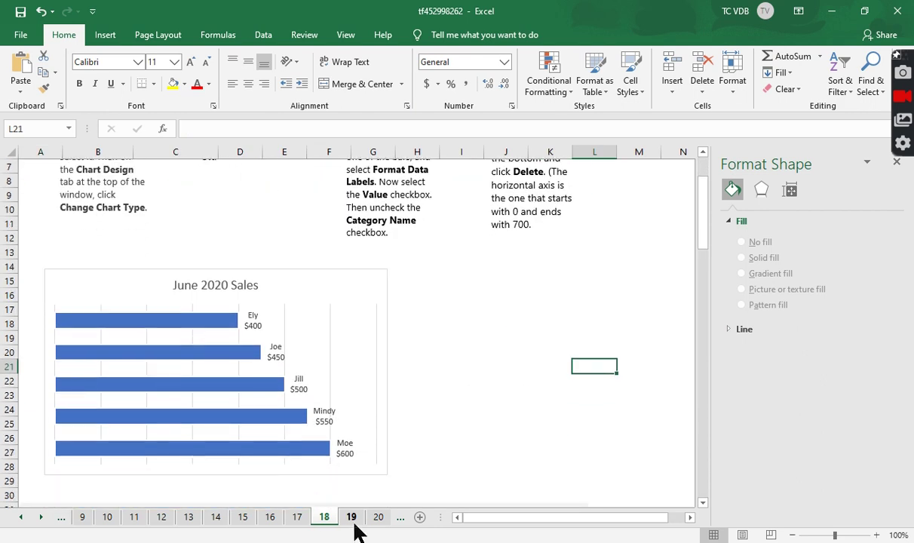
Step: Open sheet 19 and examine the Tulips percentages for 2018 to 2020 beside the three pie charts
{"action": "left_click", "coordinate": [352, 518]}
{"action": "left_click", "coordinate": [205, 406]}
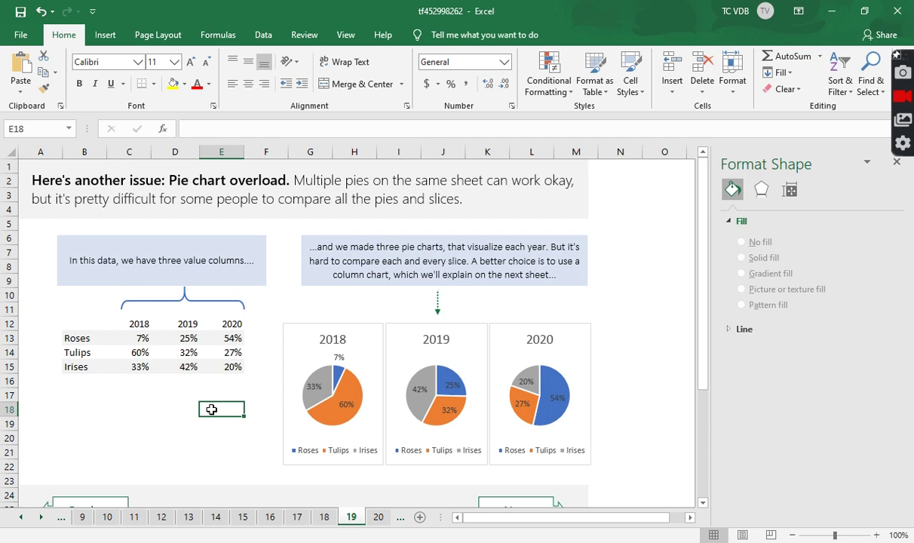
{"action": "left_click", "coordinate": [141, 352]}
{"action": "left_click", "coordinate": [190, 349]}
{"action": "left_click", "coordinate": [230, 353]}
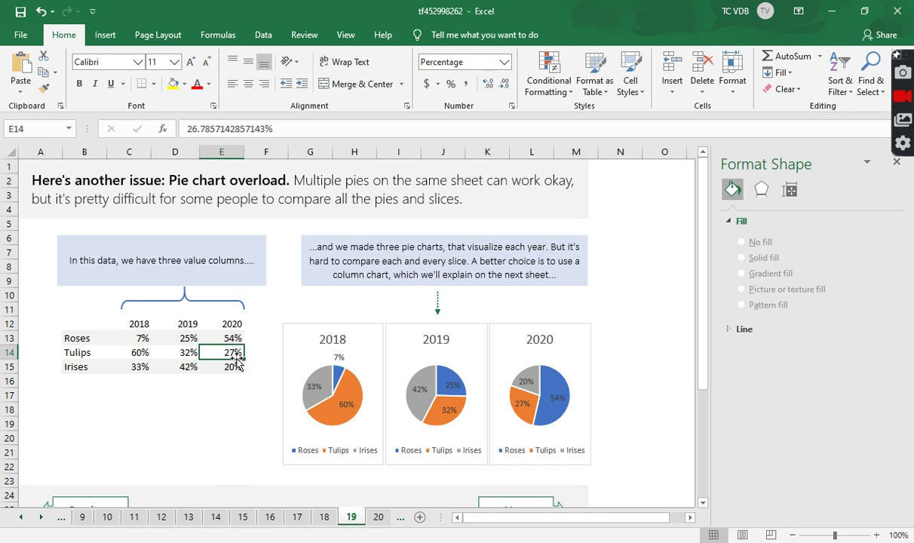
{"action": "left_click", "coordinate": [71, 379]}
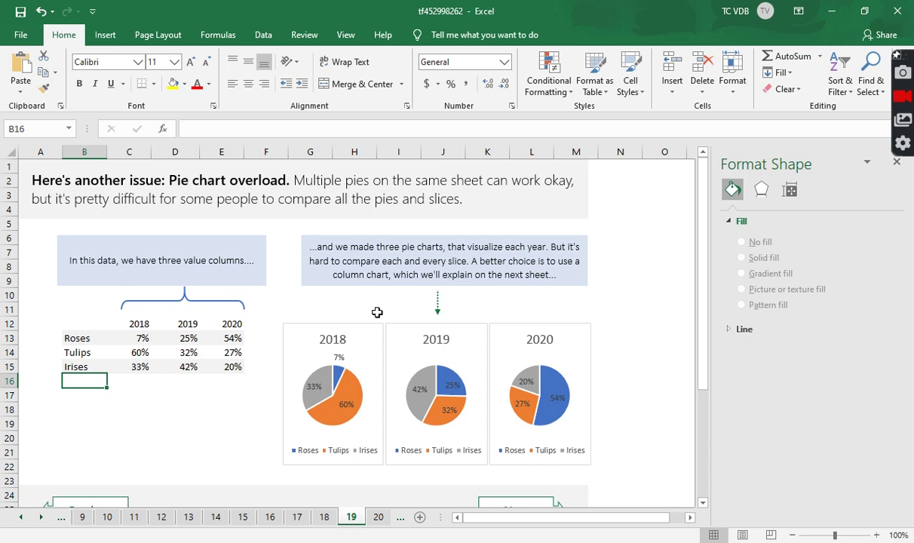
Step: Insert a 2-D Stacked Column chart from the flower table on sheet 20 and move it below the instructions
{"action": "left_click", "coordinate": [378, 517]}
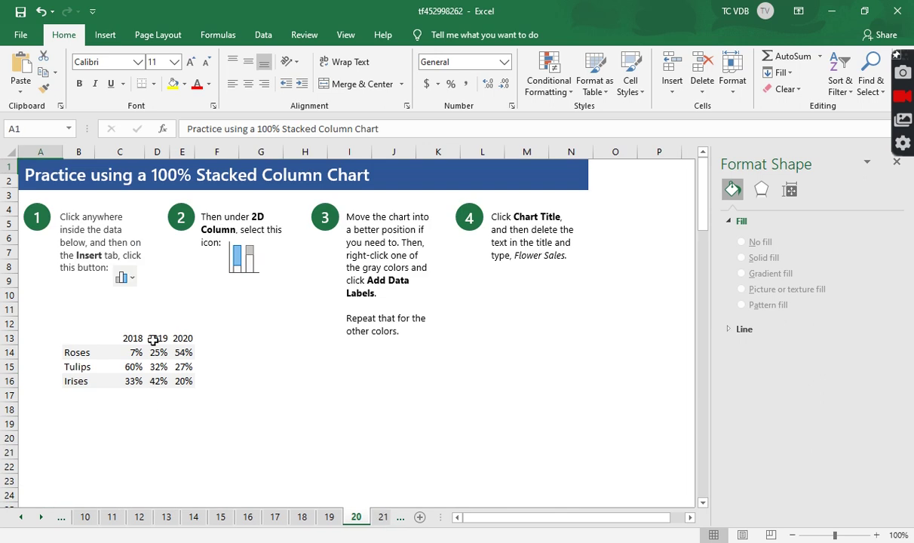
{"action": "left_click", "coordinate": [157, 366]}
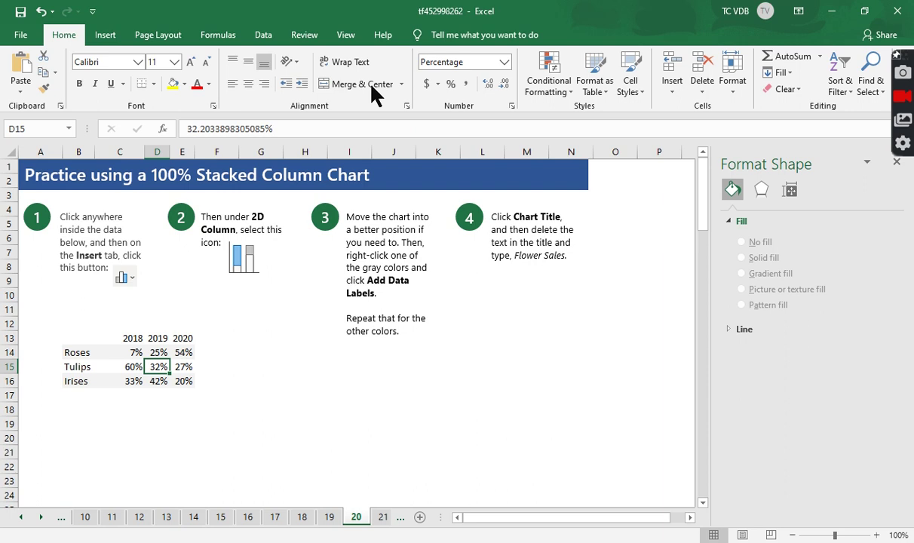
{"action": "left_click", "coordinate": [115, 35]}
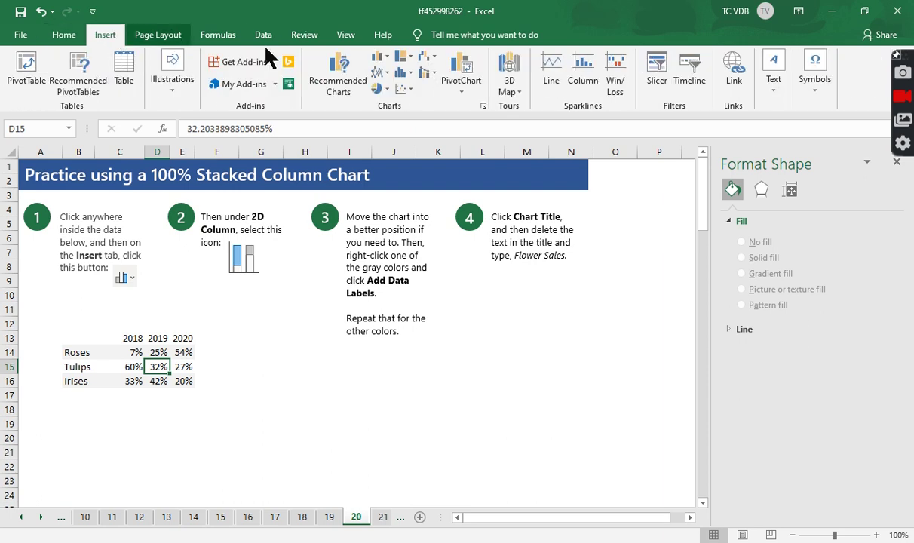
{"action": "left_click", "coordinate": [387, 63]}
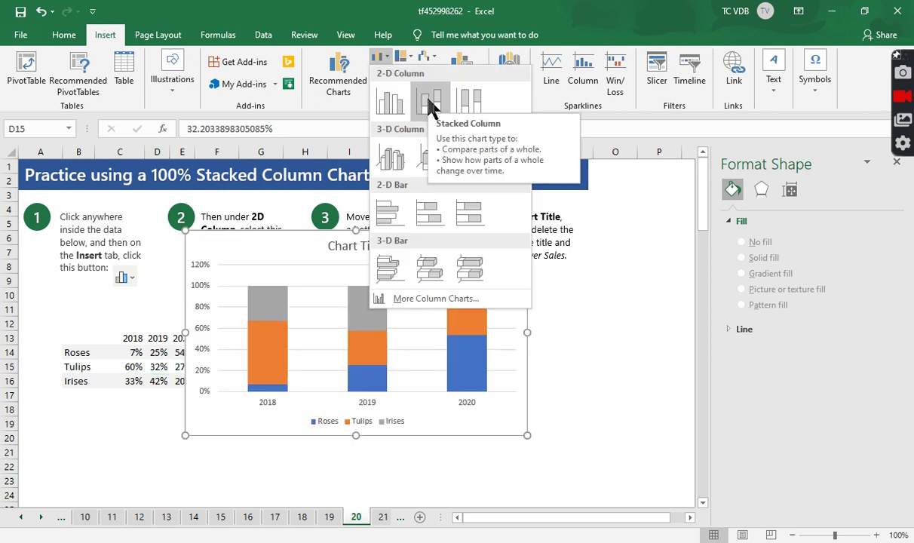
{"action": "left_click", "coordinate": [431, 106]}
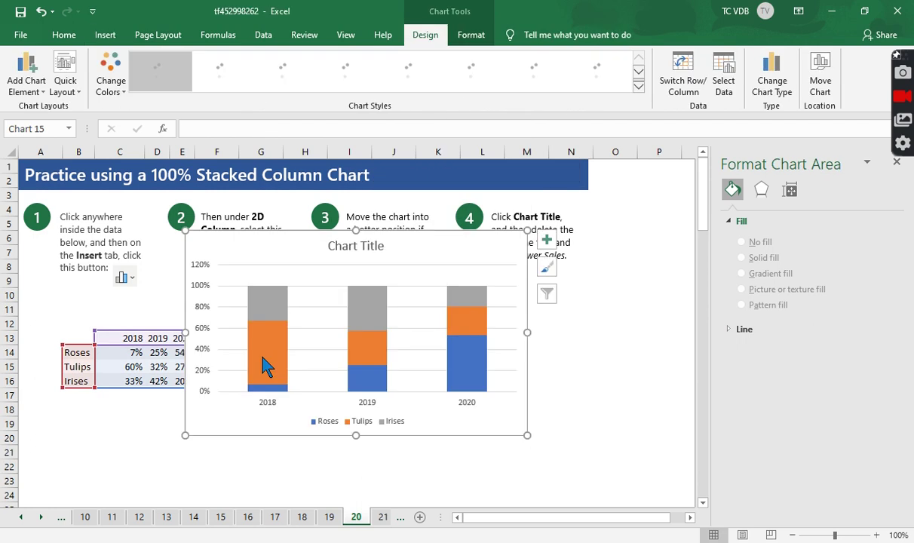
{"action": "mouse_move", "coordinate": [257, 239]}
{"action": "left_mouse_down"}
{"action": "mouse_move", "coordinate": [318, 323]}
{"action": "mouse_move", "coordinate": [293, 355]}
{"action": "mouse_move", "coordinate": [312, 345]}
{"action": "mouse_move", "coordinate": [293, 353]}
{"action": "left_mouse_up"}
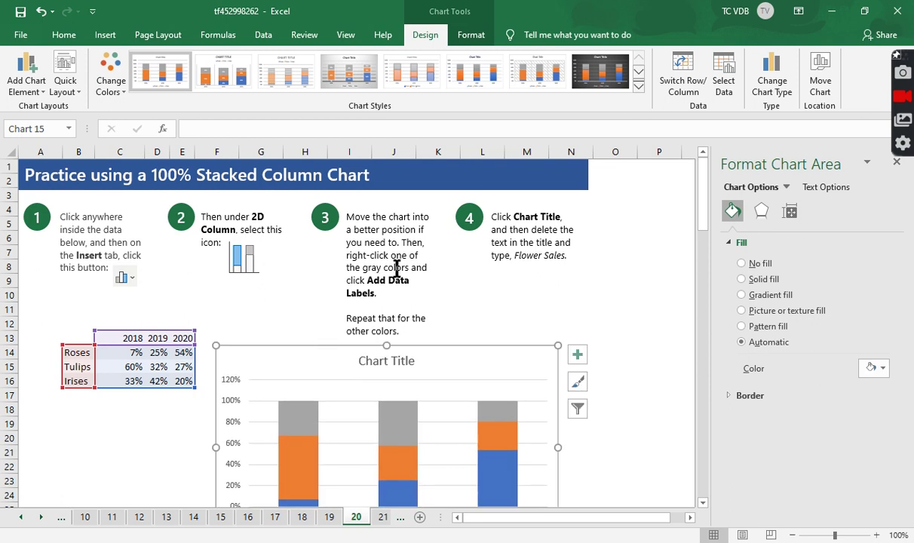
Step: Add data labels to the gray Irises series of the stacked column chart
{"action": "right_click", "coordinate": [302, 420]}
{"action": "left_click", "coordinate": [365, 369]}
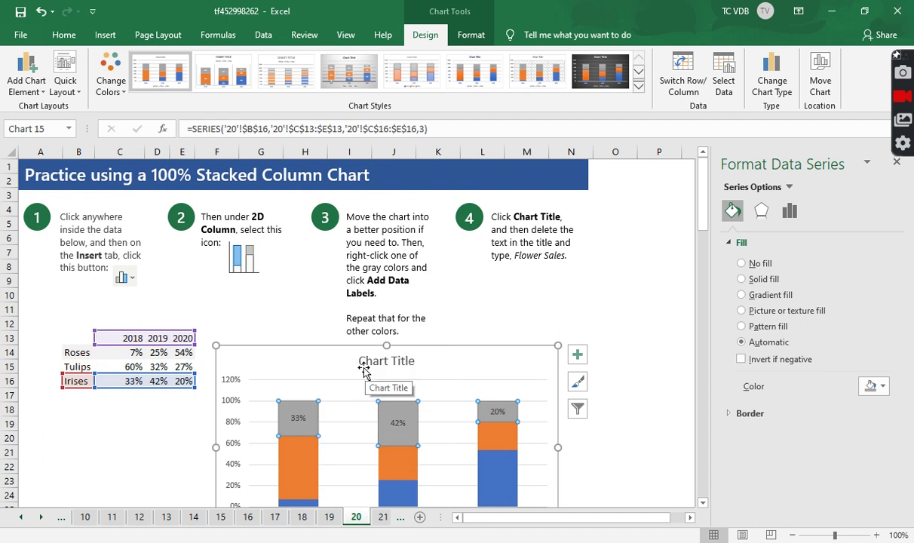
Step: Make the stacked column chart slightly taller by extending its upper edge toward the instructions, then deselect it
{"action": "scroll", "coordinate": [288, 405], "scroll_direction": "down", "scroll_amount": 1}
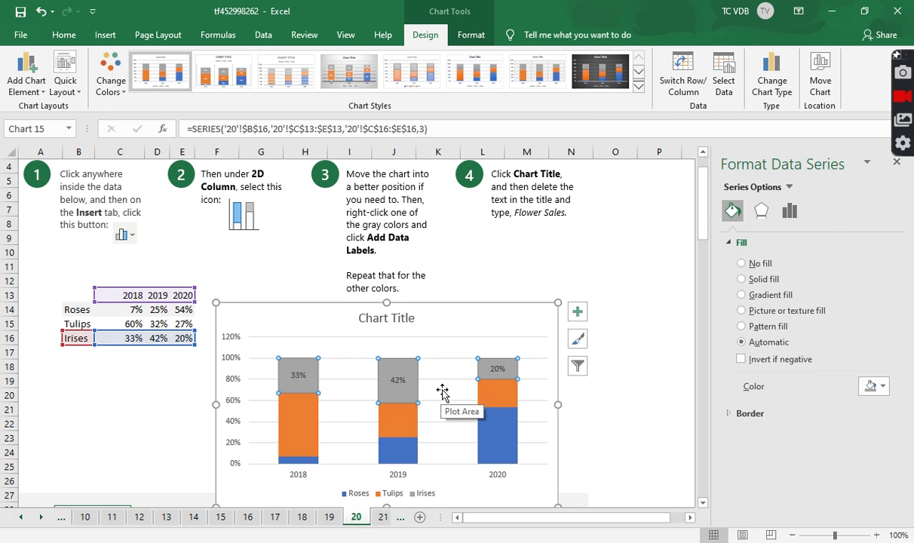
{"action": "left_click", "coordinate": [454, 312]}
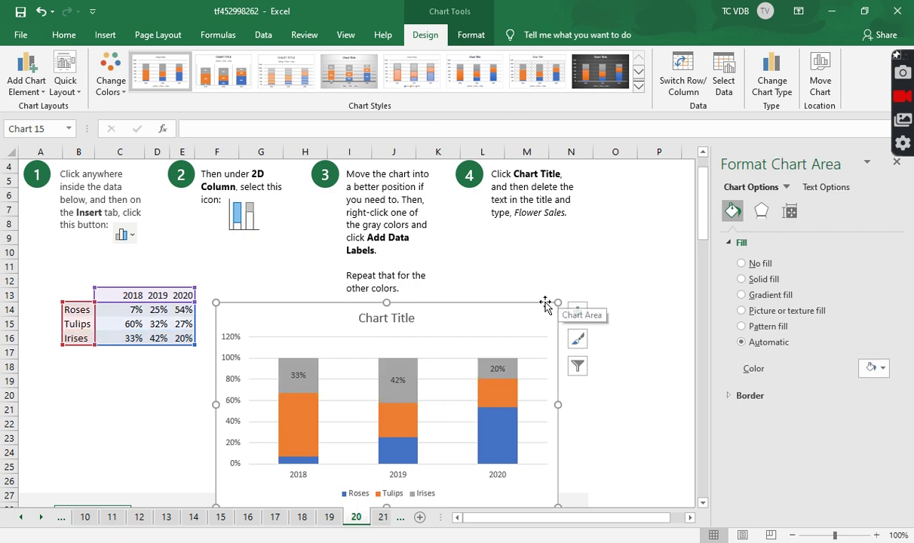
{"action": "left_click_drag", "start_coordinate": [386, 302], "coordinate": [386, 295]}
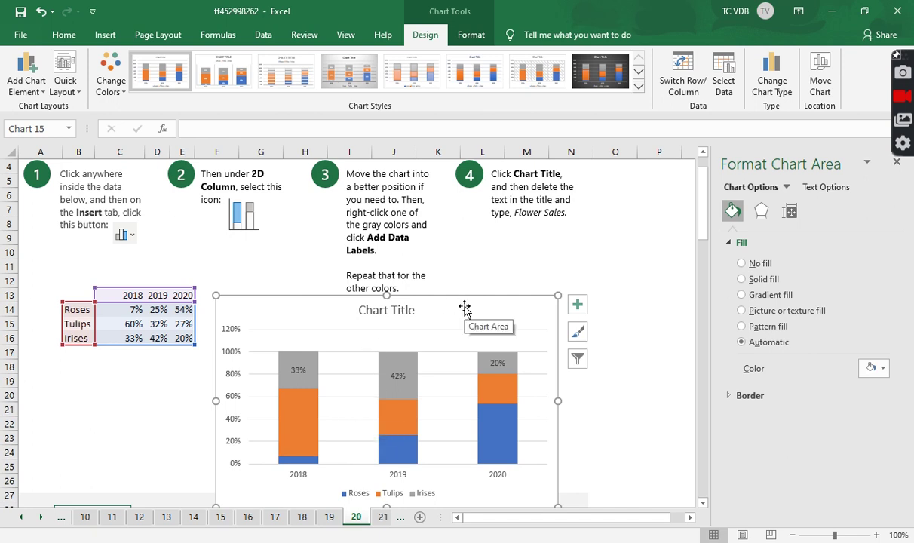
{"action": "left_click", "coordinate": [472, 265]}
{"action": "scroll", "coordinate": [472, 265], "scroll_direction": "up", "scroll_amount": 1}
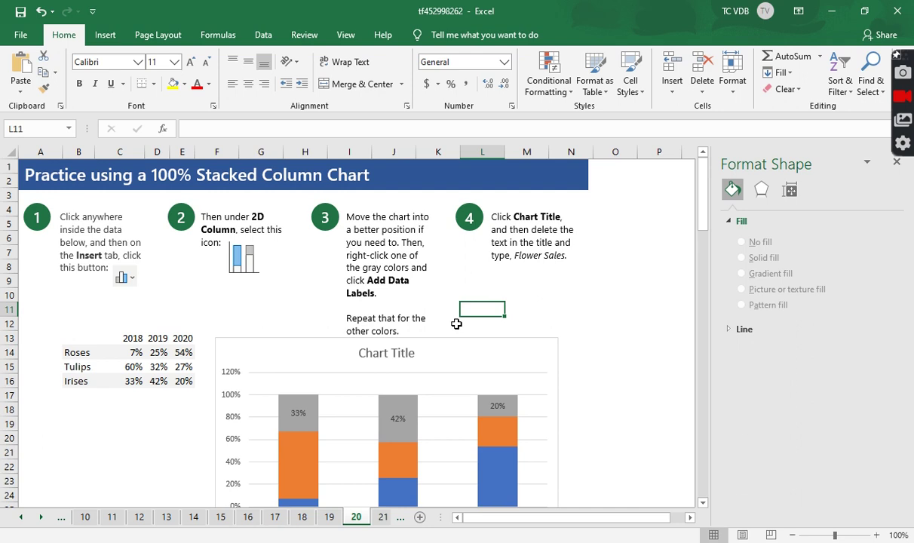
{"action": "left_click", "coordinate": [383, 356]}
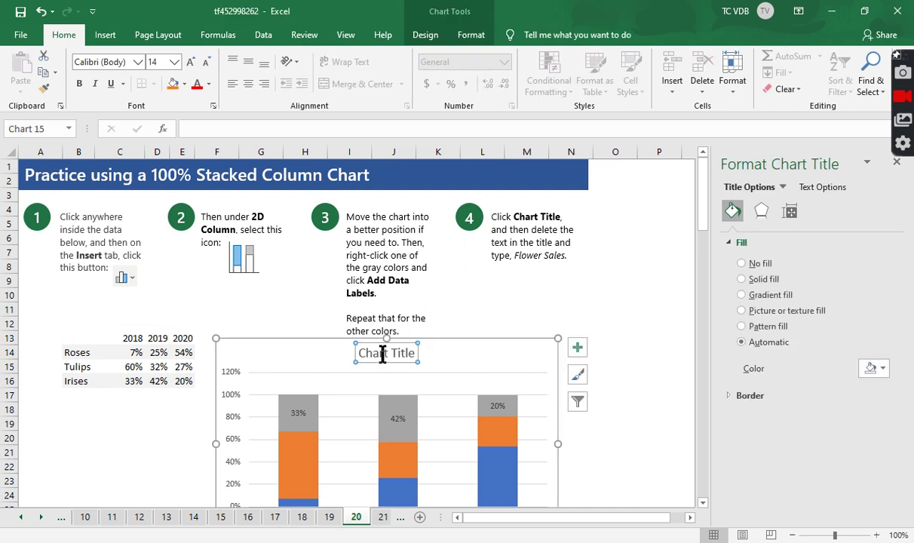
{"action": "key", "text": "Delete"}
{"action": "key", "text": "ctrl+z"}
Step: Replace the stacked column chart's title text with "Flower Sales" and deselect the chart
{"action": "triple_click", "coordinate": [374, 356]}
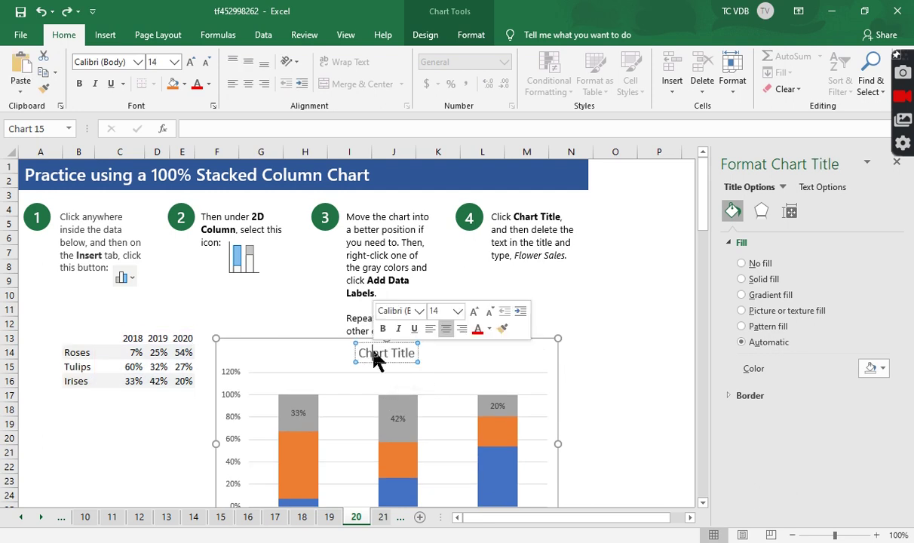
{"action": "key", "text": "Delete"}
{"action": "type", "text": "Flo"}
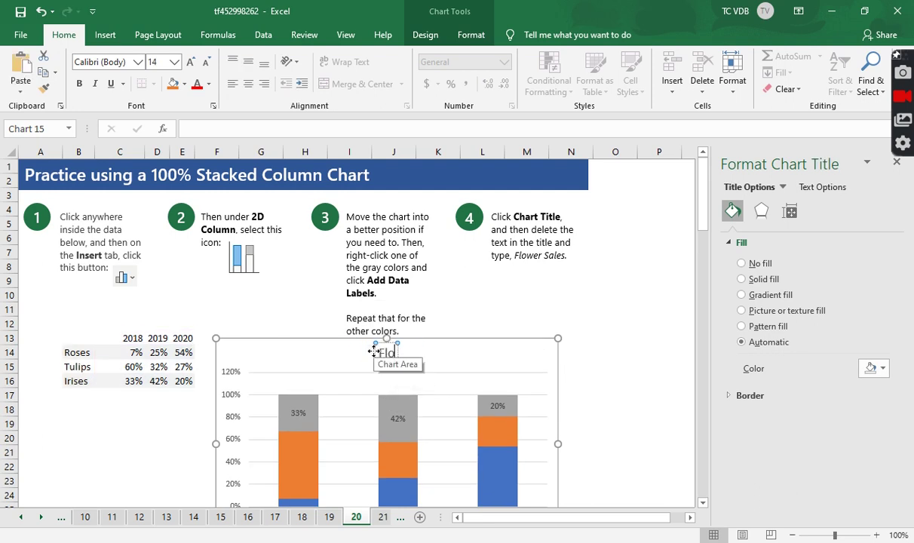
{"action": "type", "text": "wer Sales"}
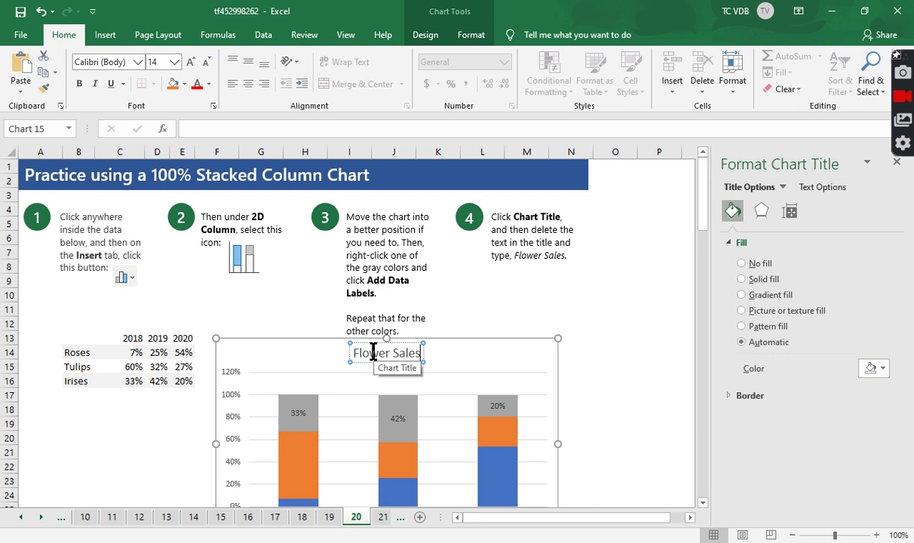
{"action": "left_click", "coordinate": [557, 304]}
{"action": "left_click", "coordinate": [616, 321]}
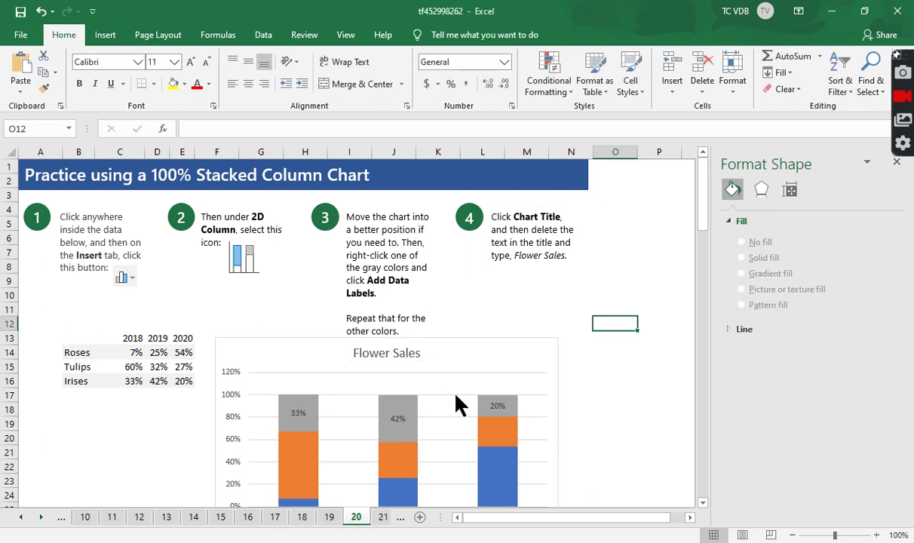
Step: Open sheet 21 and examine the hierarchical campus sales table alongside the Week 1 Sales pie chart and its legend
{"action": "left_click", "coordinate": [383, 519]}
{"action": "scroll", "coordinate": [253, 300], "scroll_direction": "down", "scroll_amount": 1}
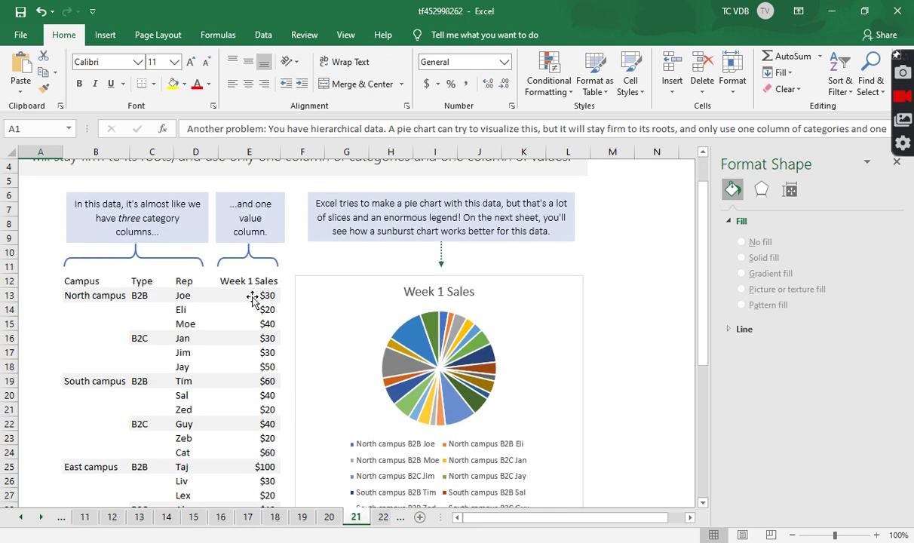
{"action": "scroll", "coordinate": [252, 299], "scroll_direction": "up", "scroll_amount": 1}
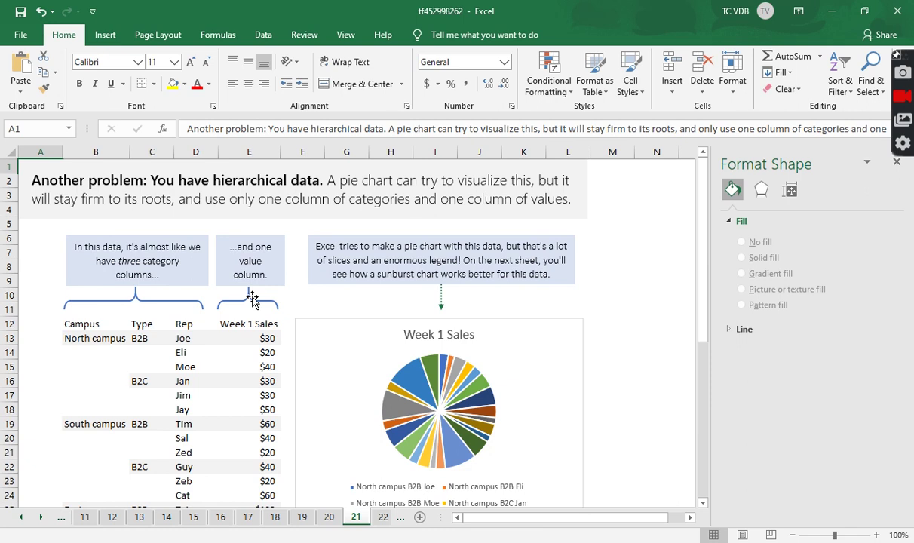
{"action": "scroll", "coordinate": [252, 298], "scroll_direction": "down", "scroll_amount": 3}
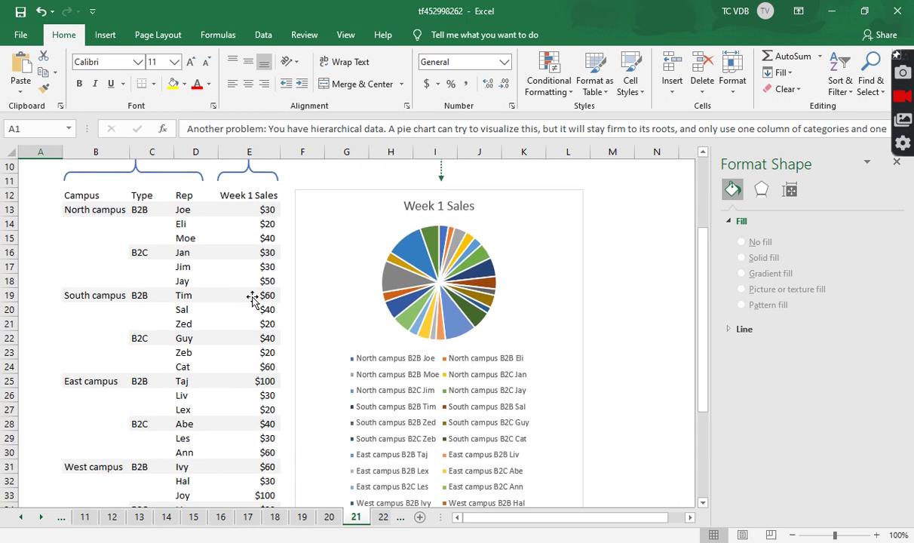
{"action": "scroll", "coordinate": [252, 299], "scroll_direction": "down", "scroll_amount": 1}
{"action": "scroll", "coordinate": [253, 299], "scroll_direction": "down", "scroll_amount": 3}
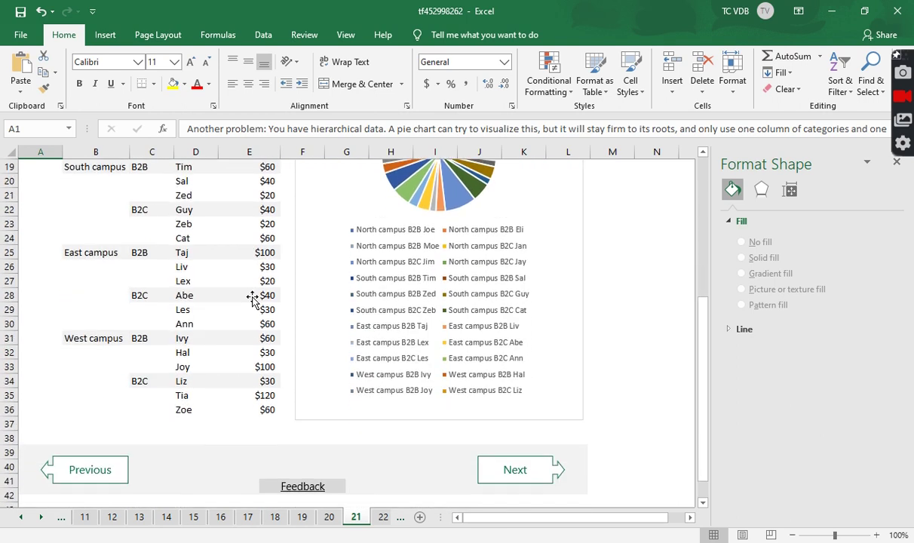
{"action": "scroll", "coordinate": [252, 299], "scroll_direction": "up", "scroll_amount": 7}
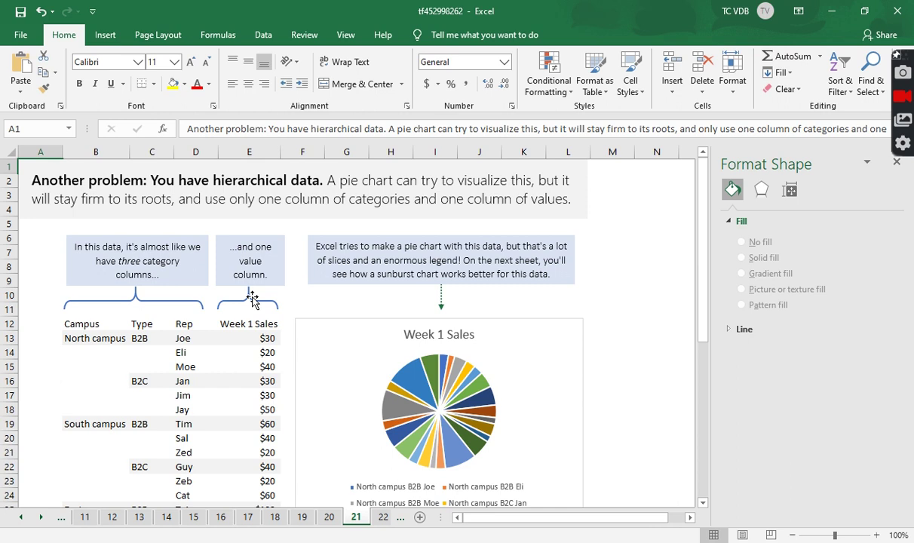